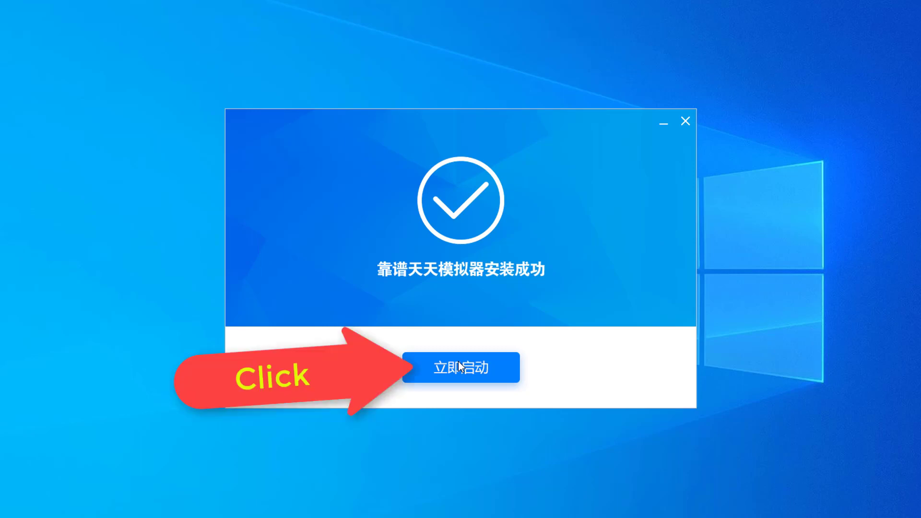
- Launch the newly installed emulator and go through all pages of its new-version introduction tour
click(455, 372)
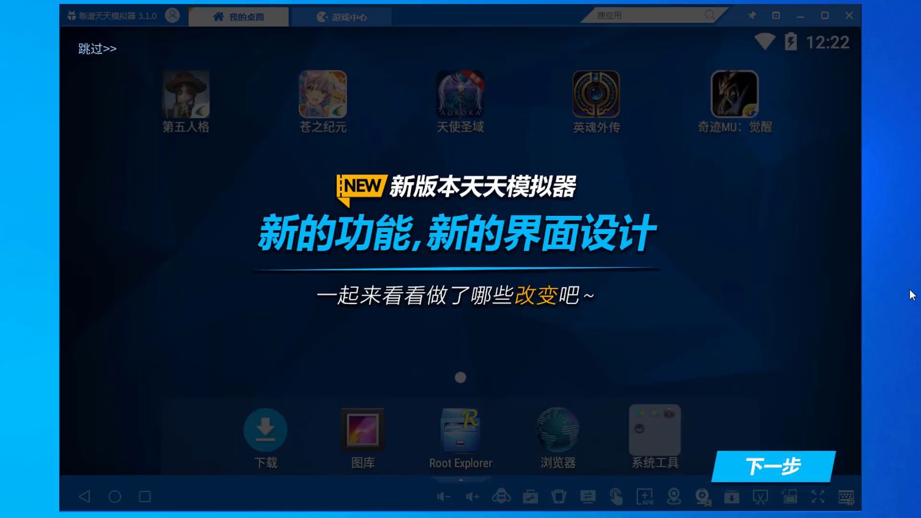
click(775, 466)
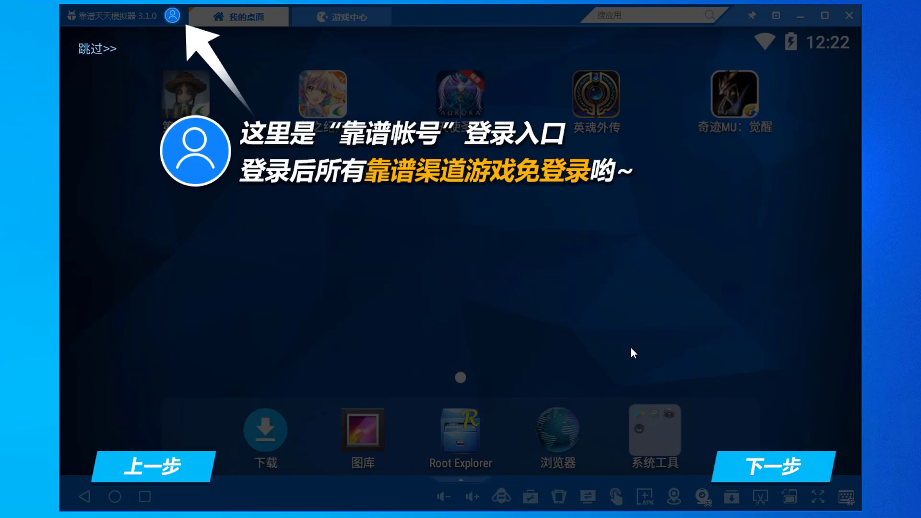
click(743, 462)
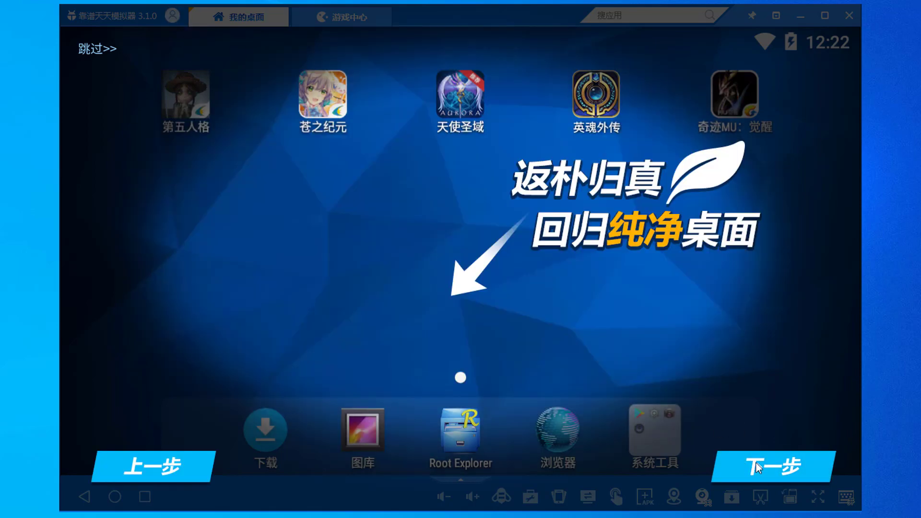
click(756, 462)
click(754, 462)
click(755, 464)
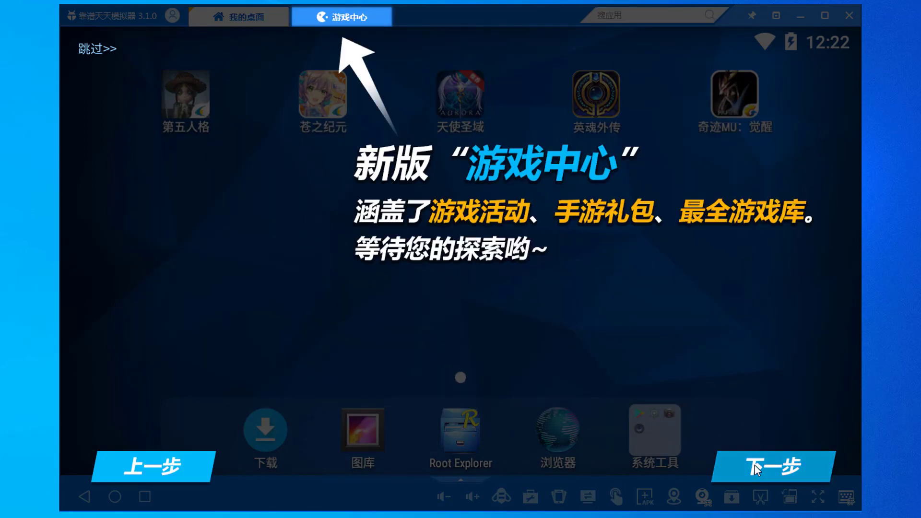
click(755, 465)
click(755, 465)
click(755, 465)
click(754, 466)
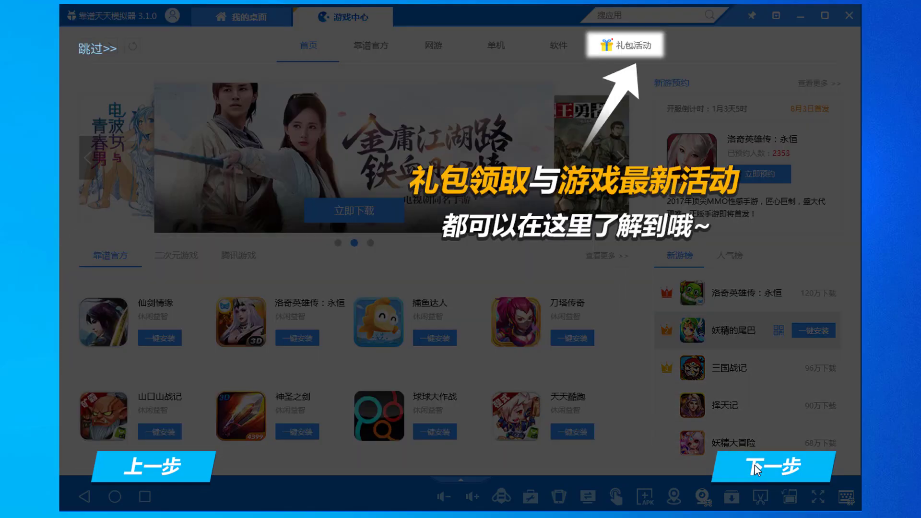
click(755, 465)
click(755, 465)
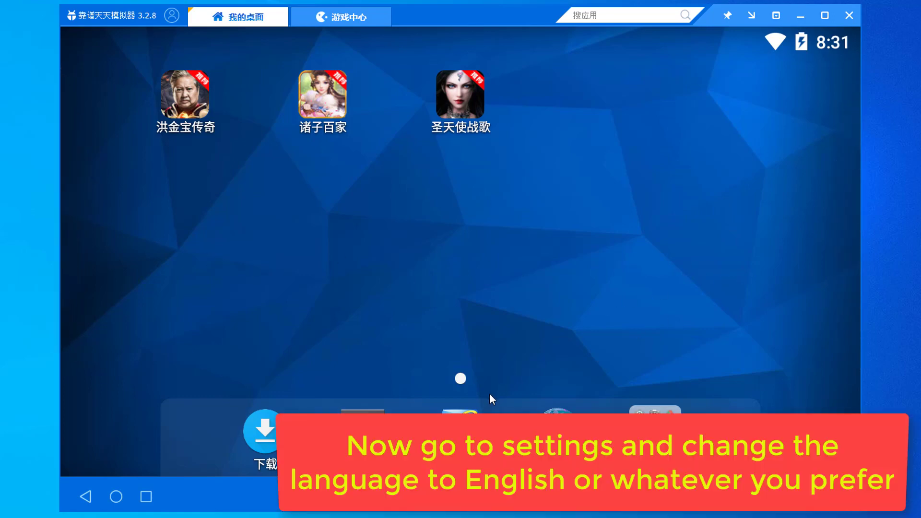
- Open the list of system languages under language and input (语言和输入法) in the emulator's Android settings
click(655, 422)
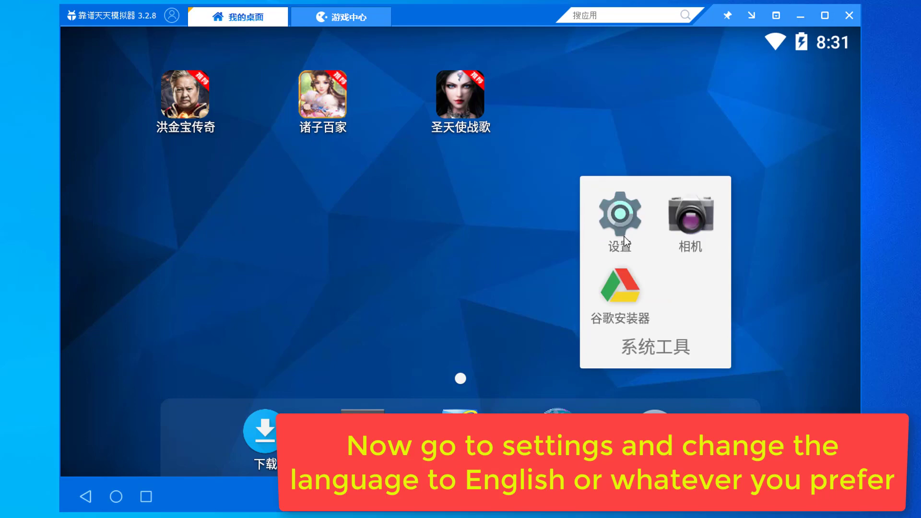
click(615, 222)
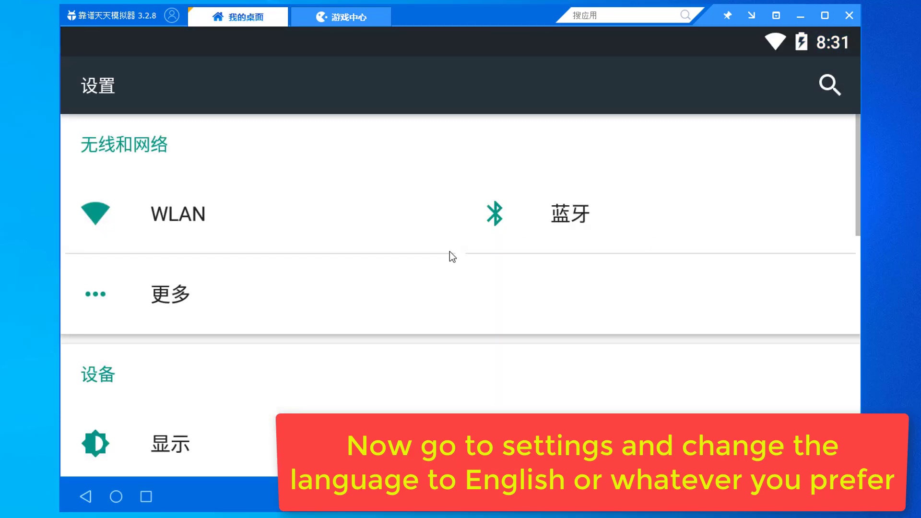
scroll(343, 327, down, 8)
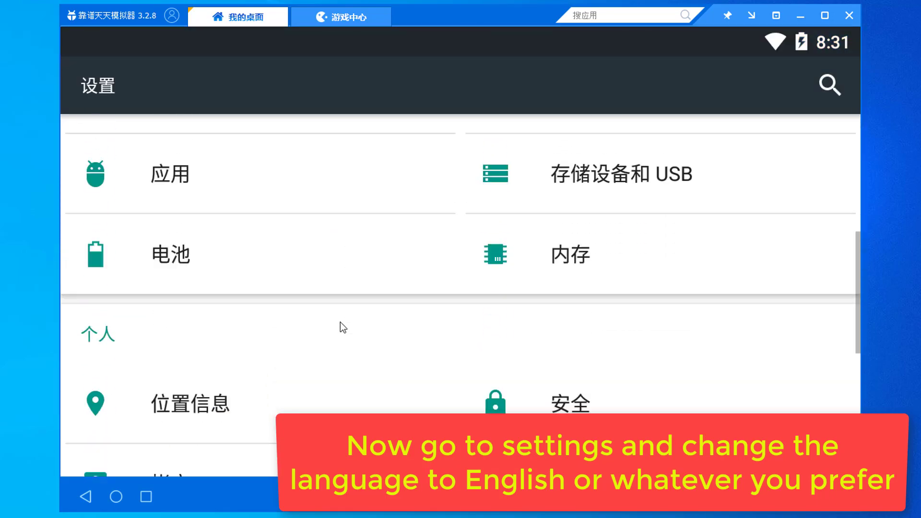
click(580, 373)
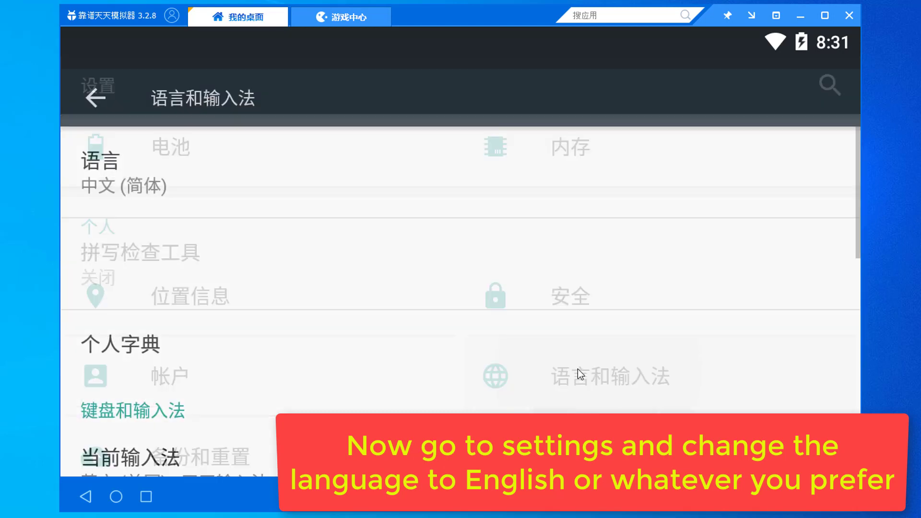
click(149, 166)
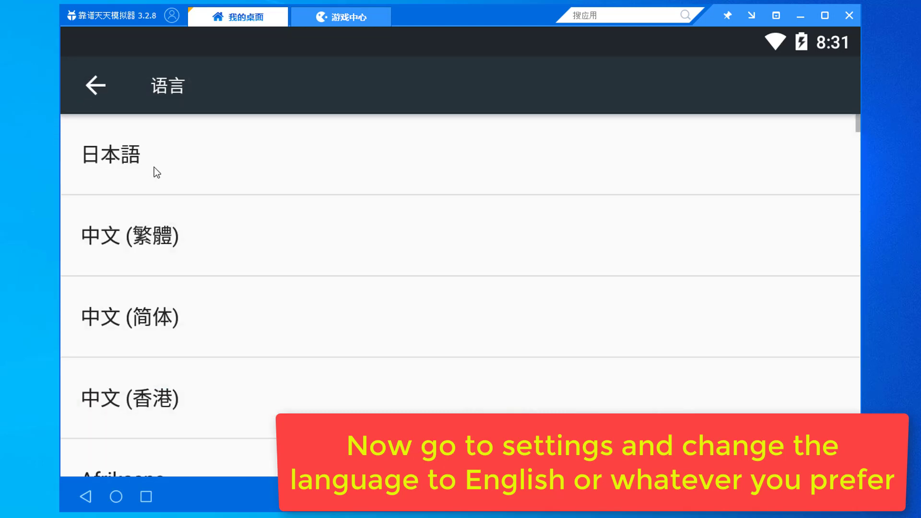
- Set the system language to English (United States) and return to the home screen
scroll(180, 251, down, 3)
scroll(182, 253, down, 7)
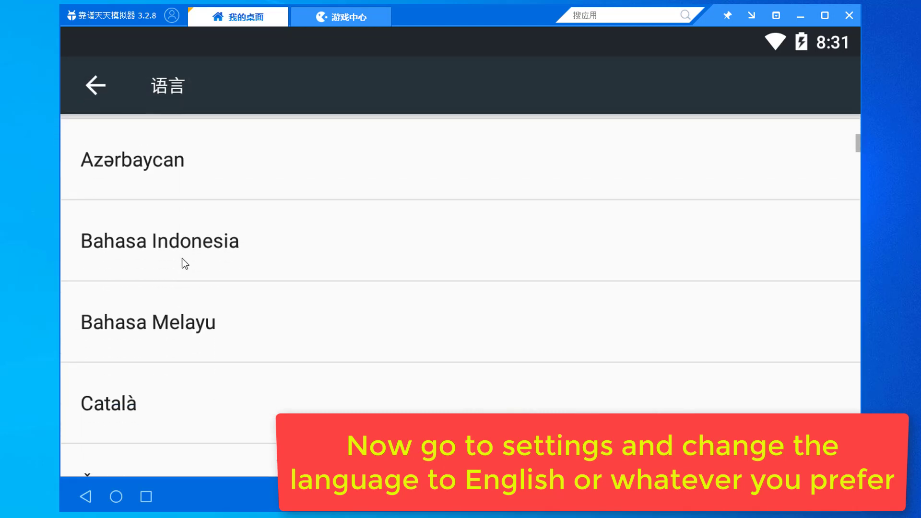
scroll(183, 259, down, 8)
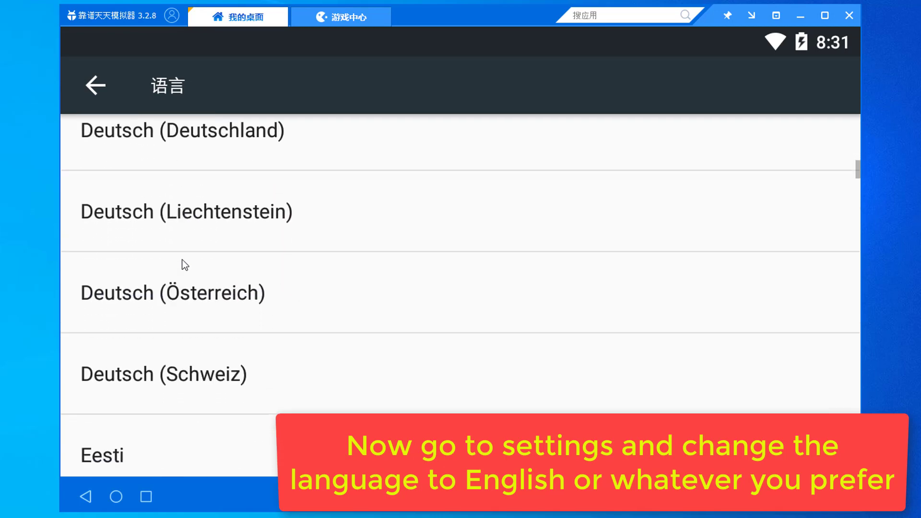
scroll(190, 274, down, 6)
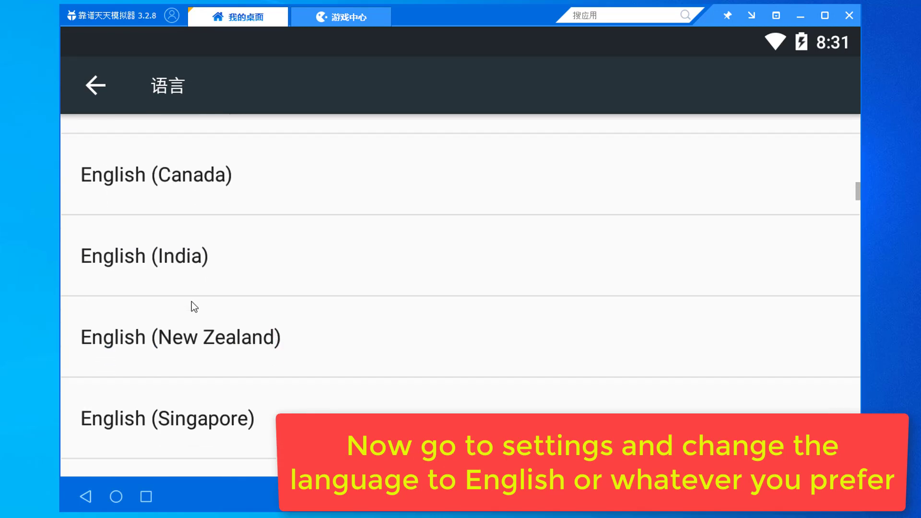
click(184, 429)
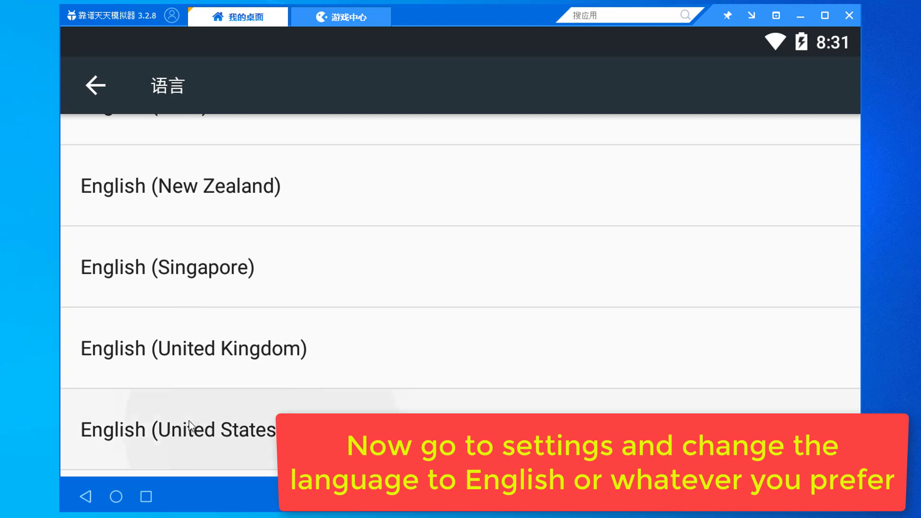
click(94, 86)
scroll(437, 305, down, 3)
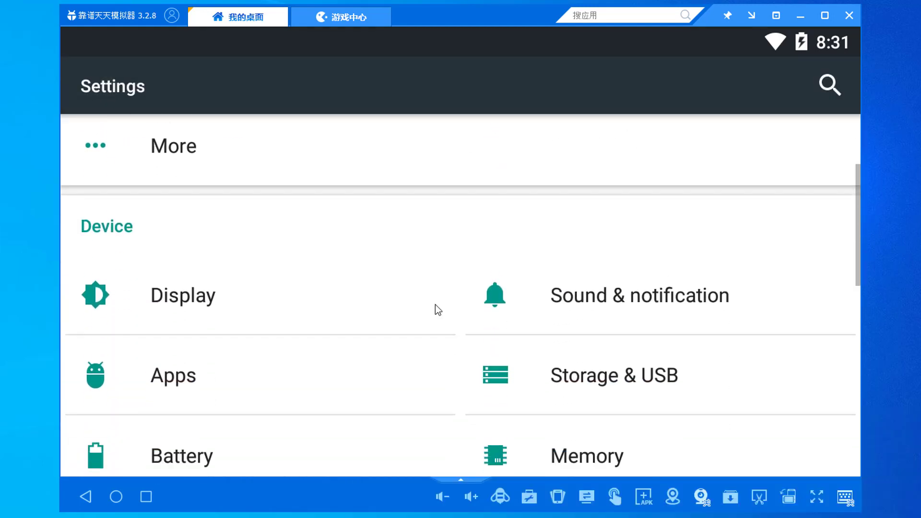
click(86, 496)
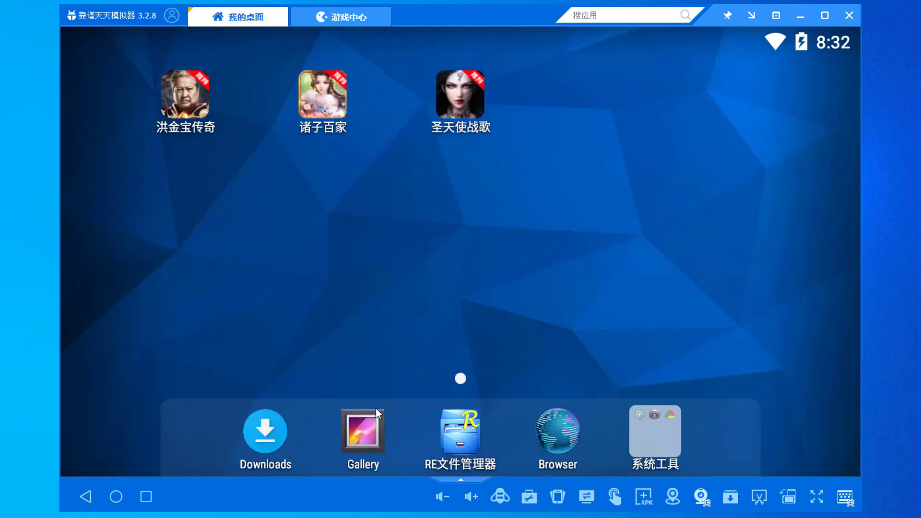
- Open the emulator's browser and search the web for "google playstore download"
click(666, 416)
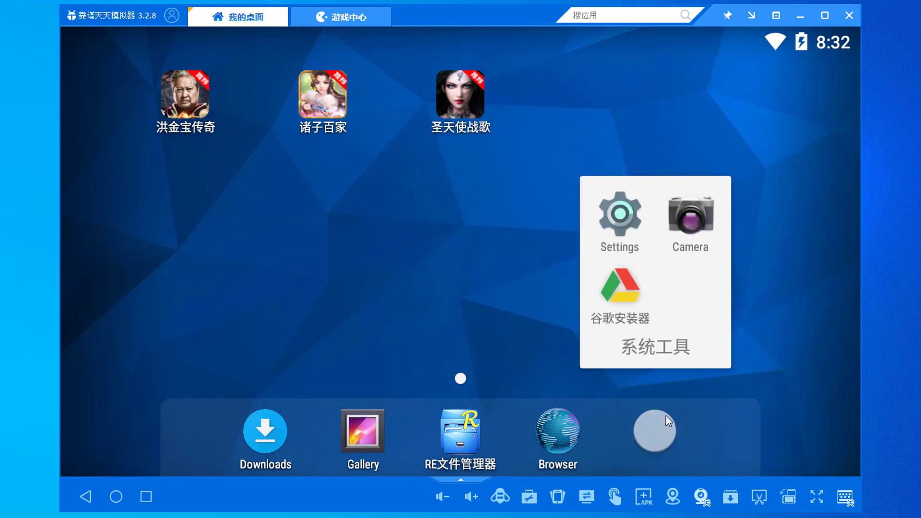
click(567, 432)
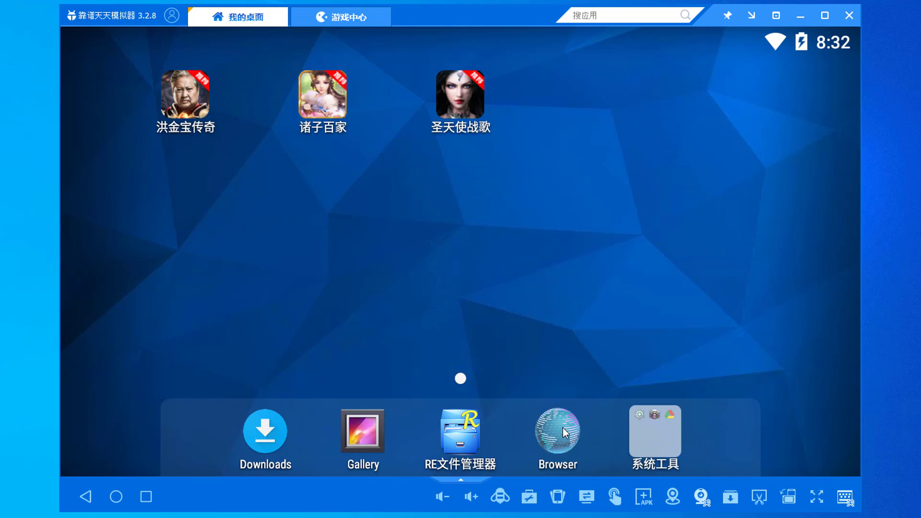
click(559, 431)
click(335, 103)
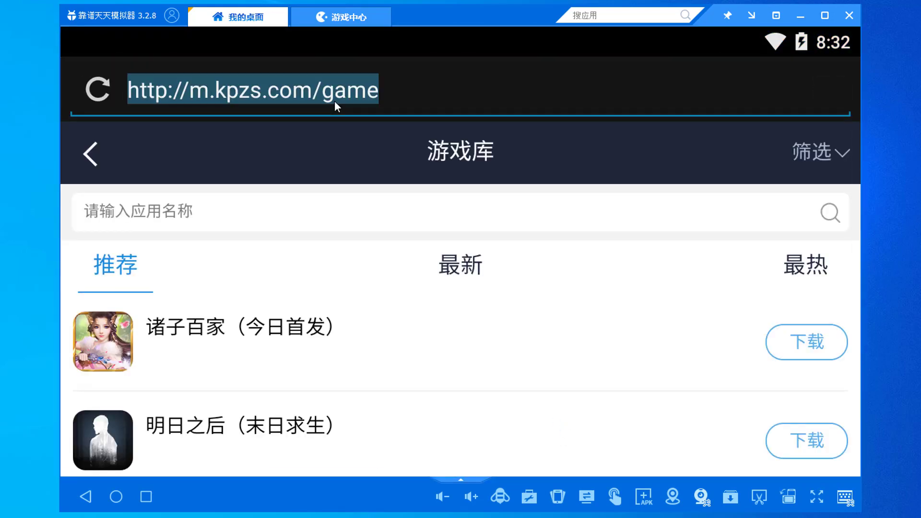
text(google )
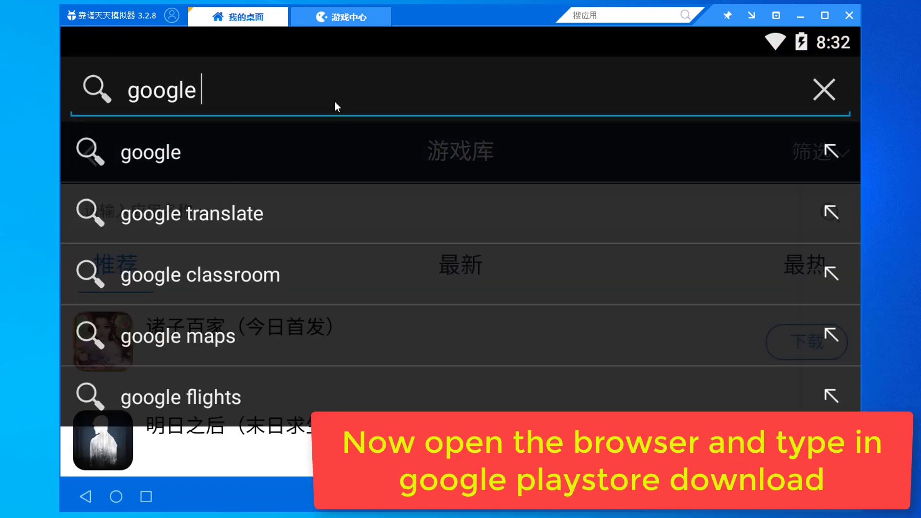
text(playstore)
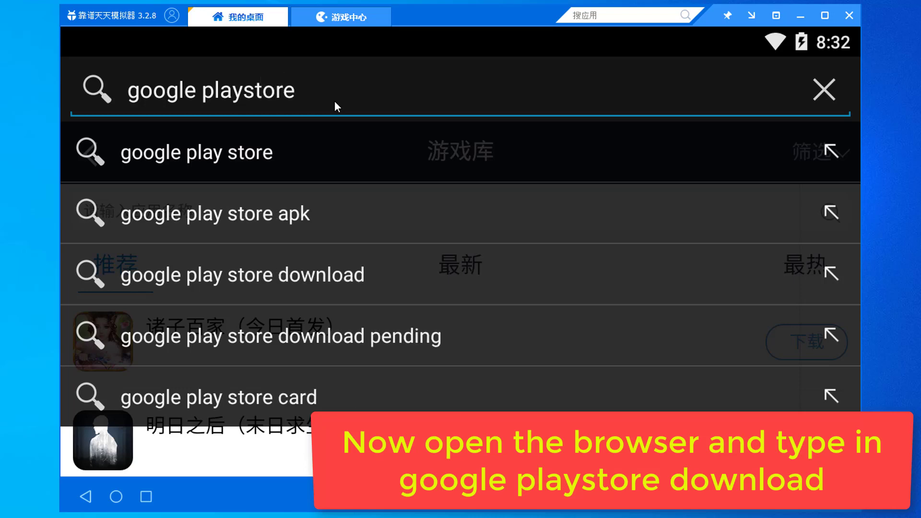
text( download)
key(Return)
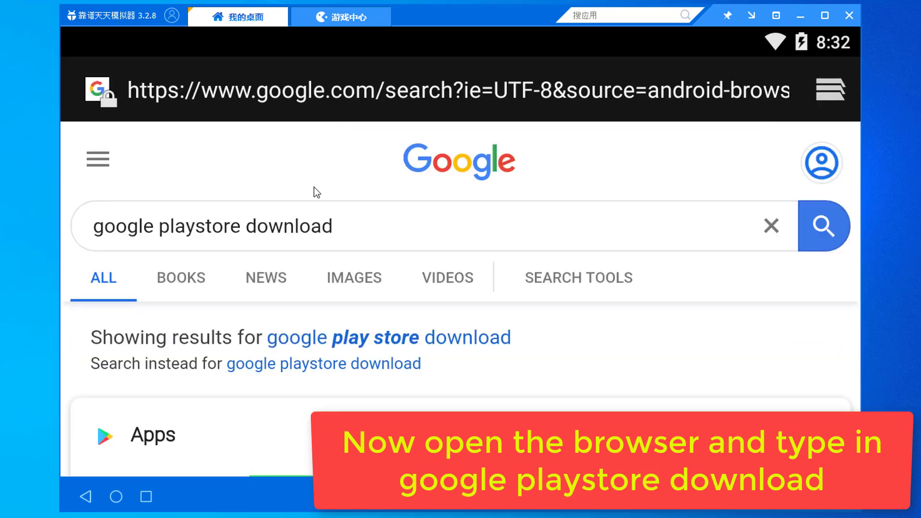
- Open the APKPure search result for Google Play Store and go to its latest-version download page
scroll(455, 183, down, 4)
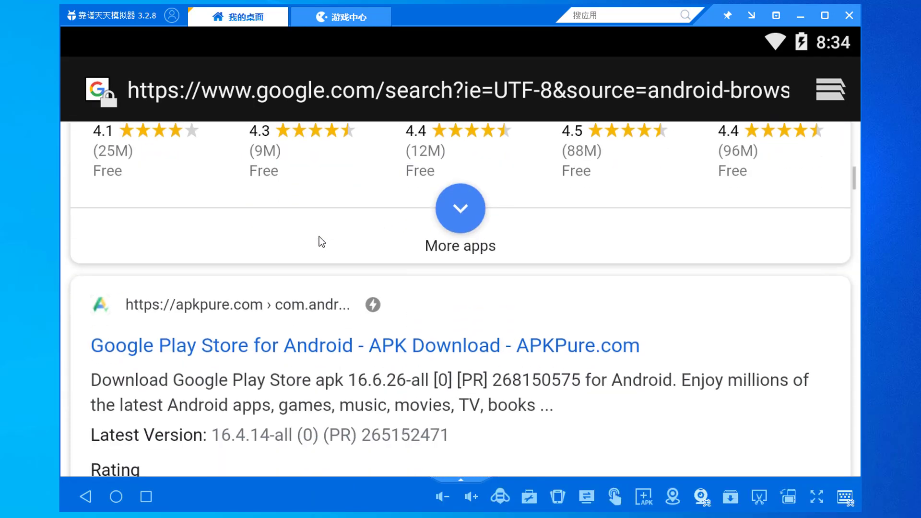
scroll(297, 250, down, 2)
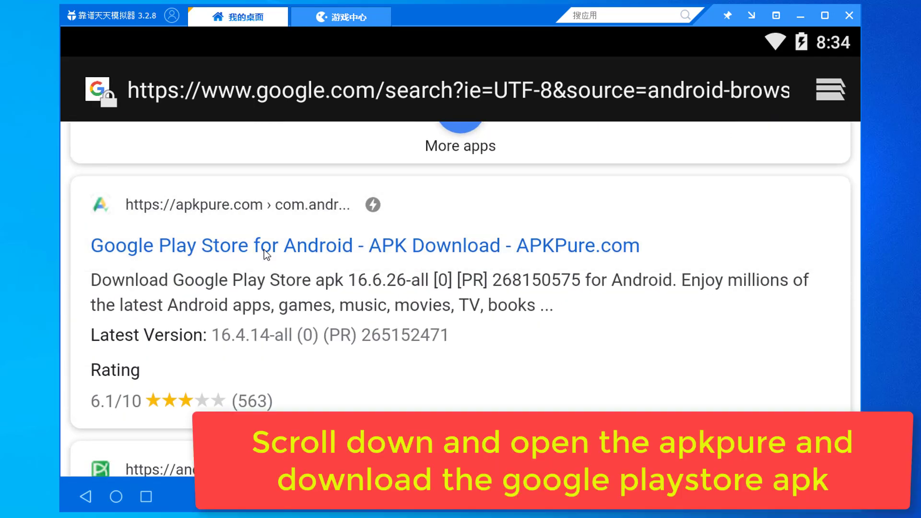
click(264, 250)
scroll(309, 261, down, 2)
click(433, 379)
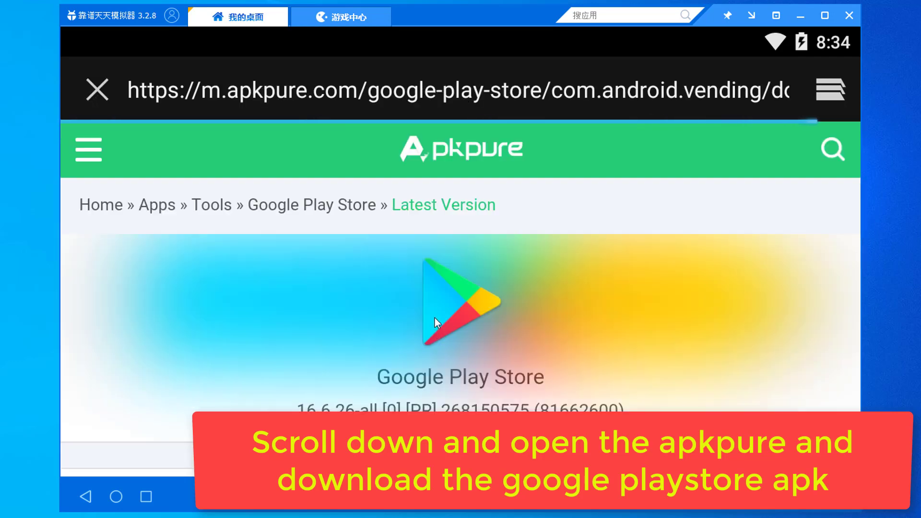
- Download the Google Play Store v16.6.26 APK from the APKPure page
scroll(434, 316, down, 6)
scroll(445, 314, down, 5)
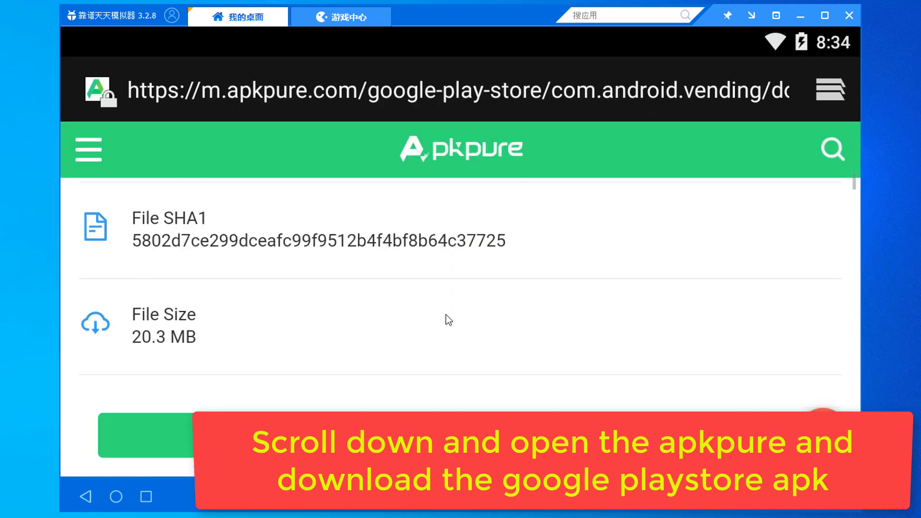
click(466, 315)
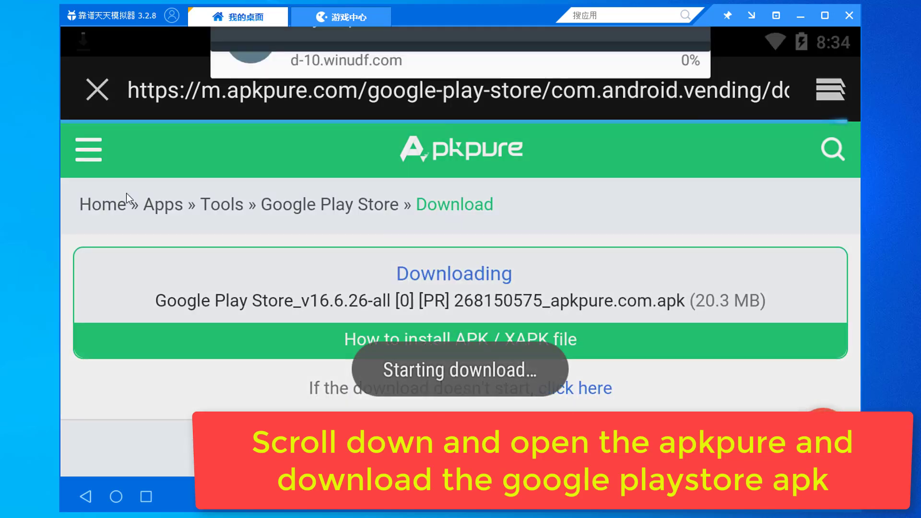
- Install Google Play Store from the completed download's notification and open the installed app
drag(125, 193, 144, 210)
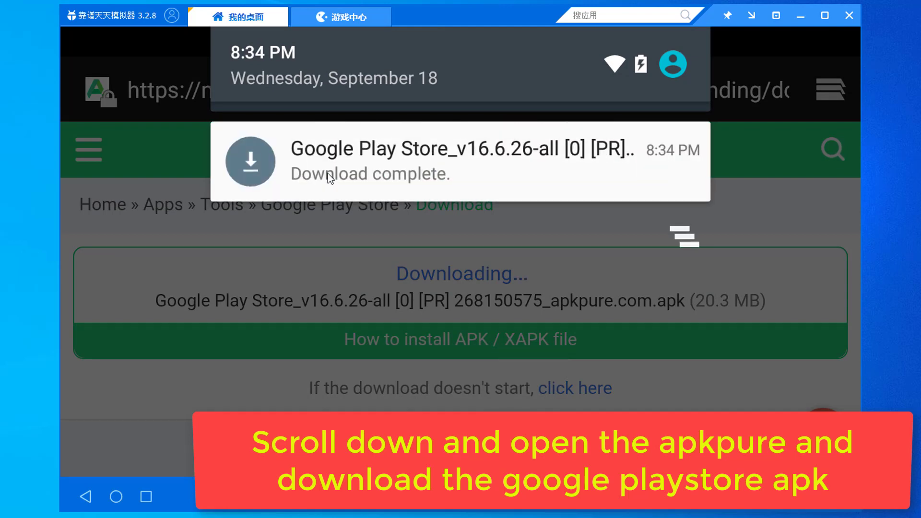
click(327, 174)
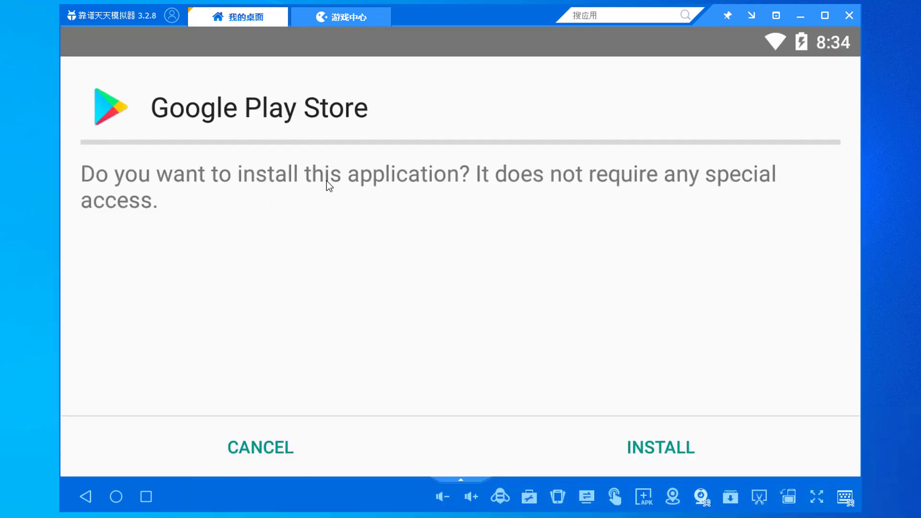
click(638, 431)
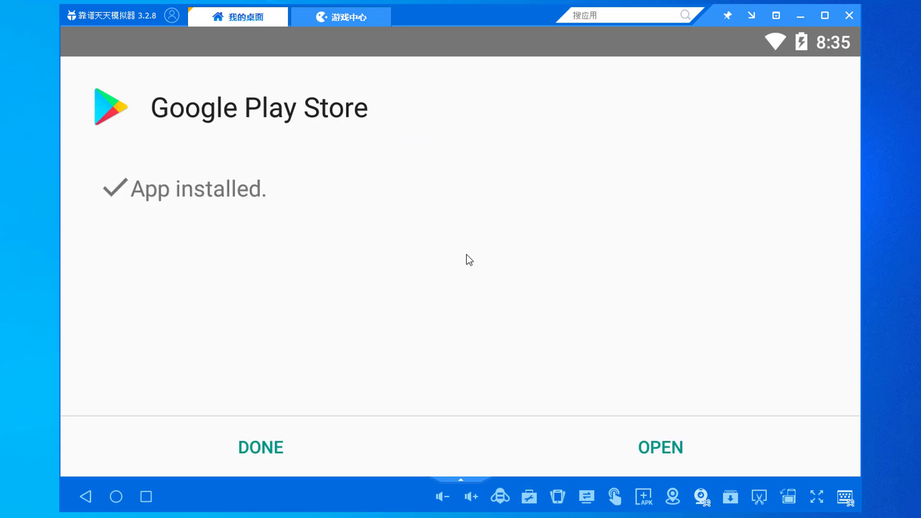
click(645, 445)
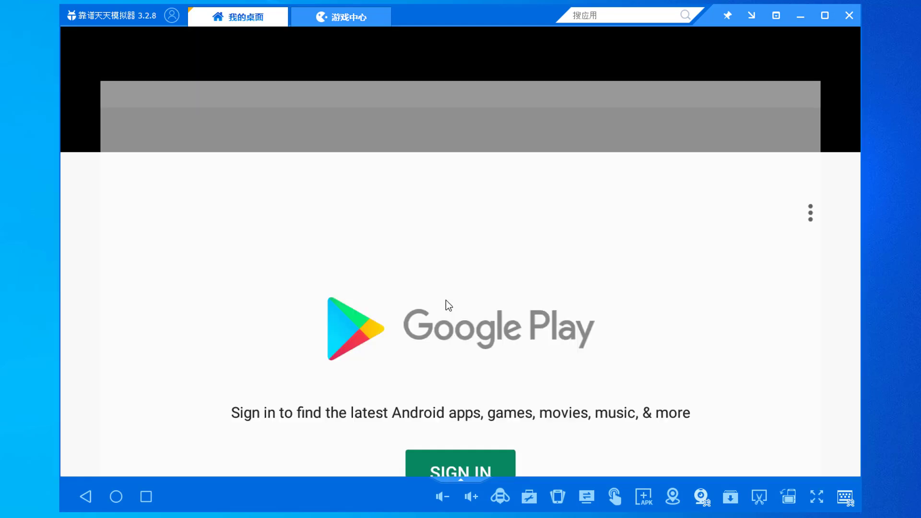
- Leave the Play Store, examine the device model, Android version and build details in Android's About tablet settings, and return to the home screen
click(85, 497)
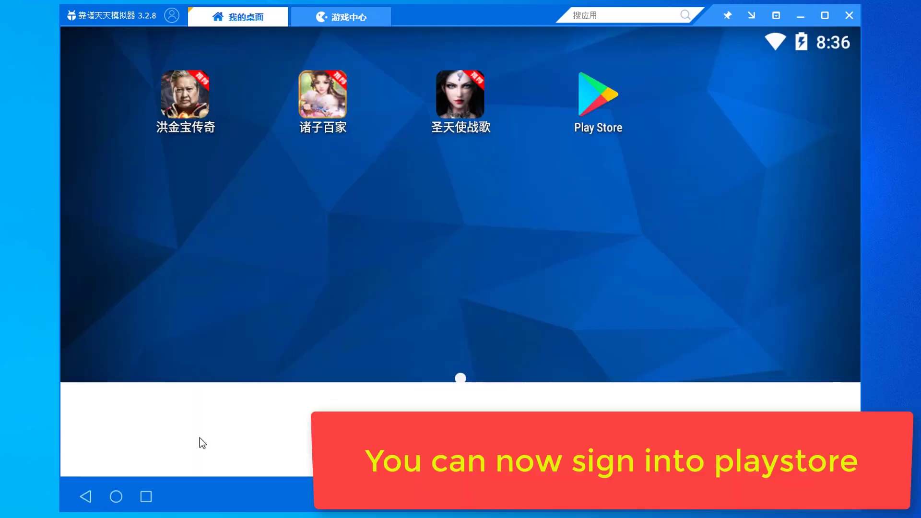
click(654, 427)
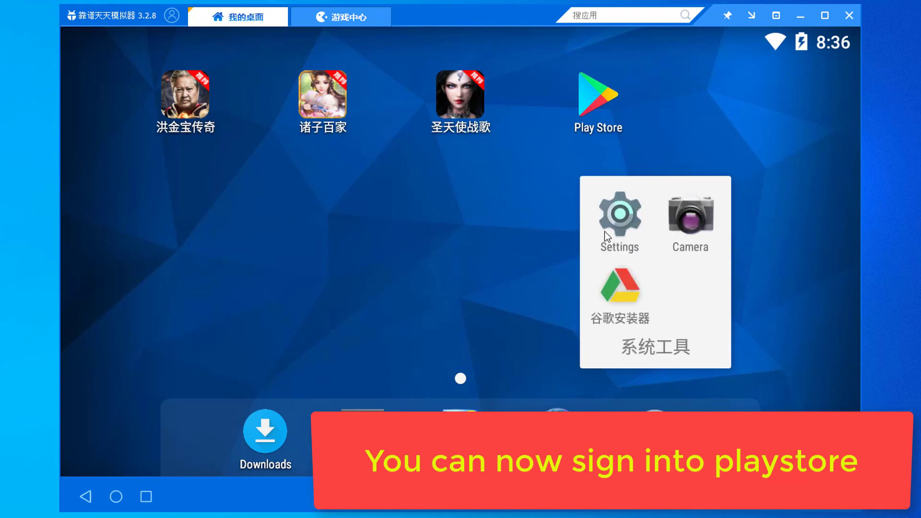
scroll(474, 301, down, 8)
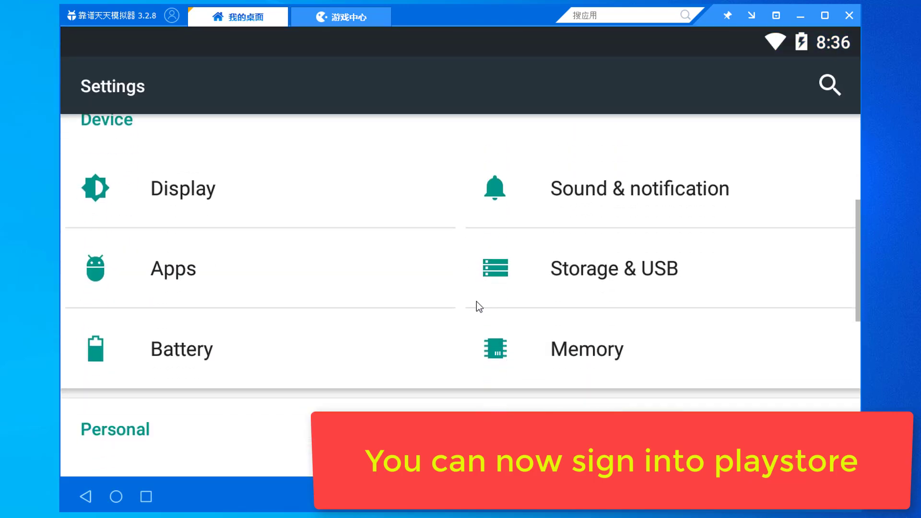
scroll(475, 314, down, 6)
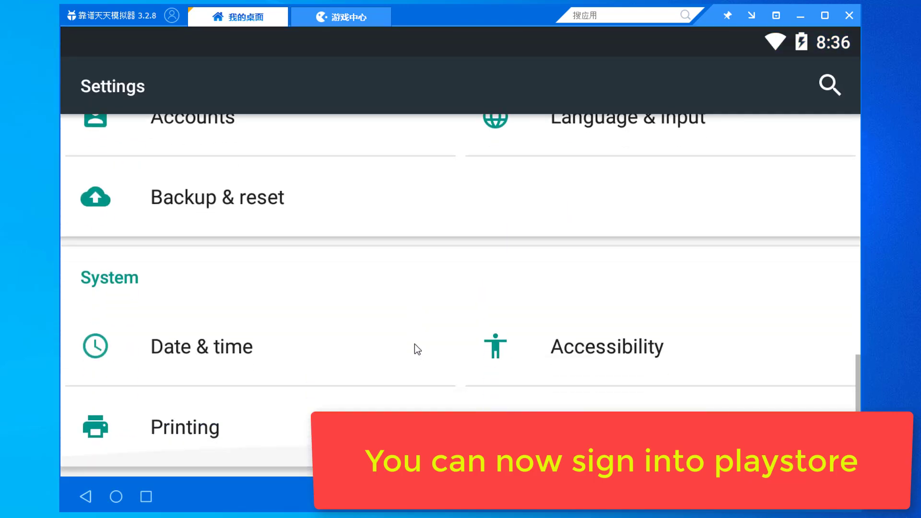
click(568, 419)
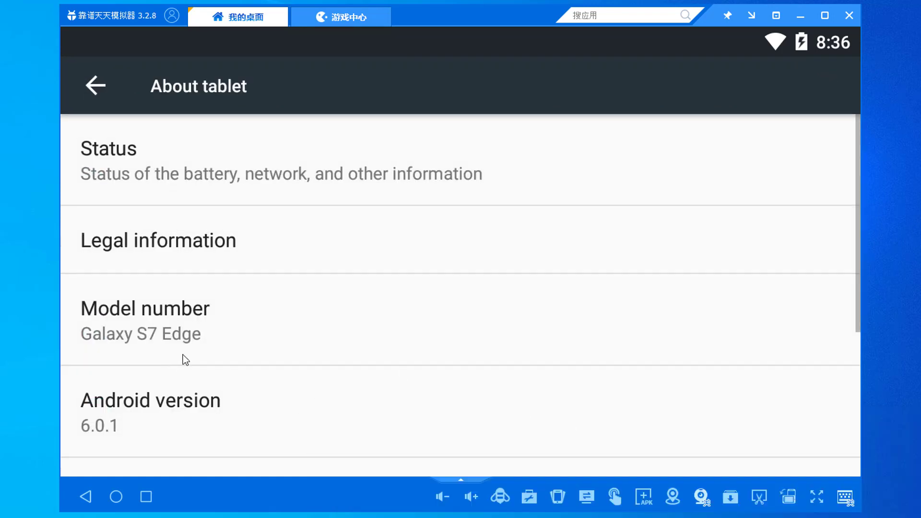
scroll(145, 386, down, 5)
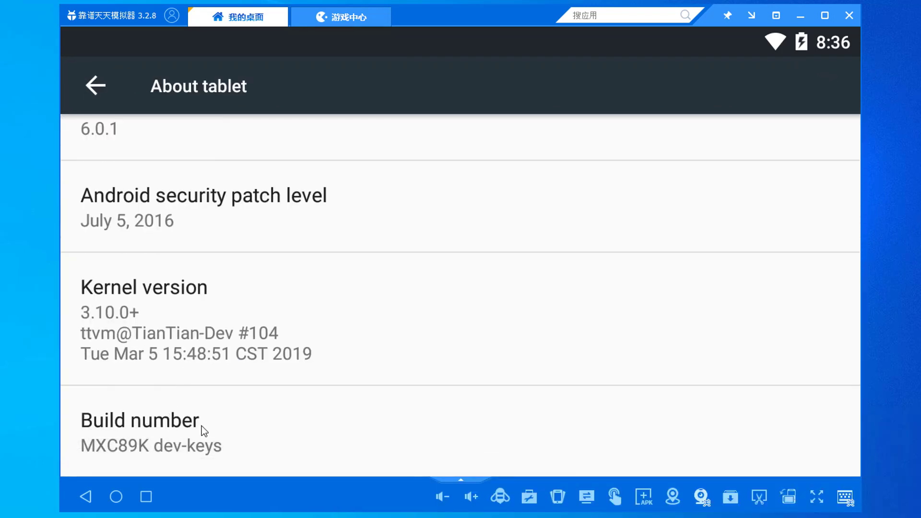
click(87, 499)
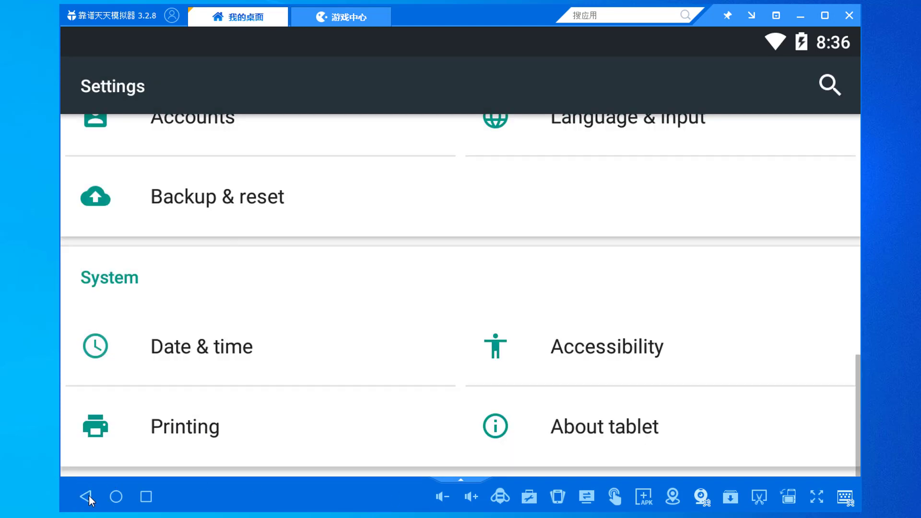
click(90, 494)
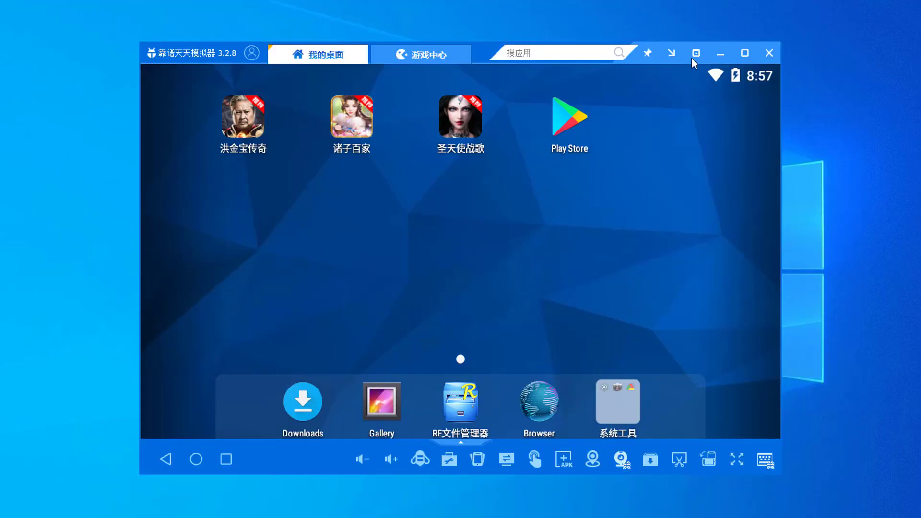
- Open the emulator's own software settings and set the recommended resolution to 1280x720-320dpi landscape
click(693, 55)
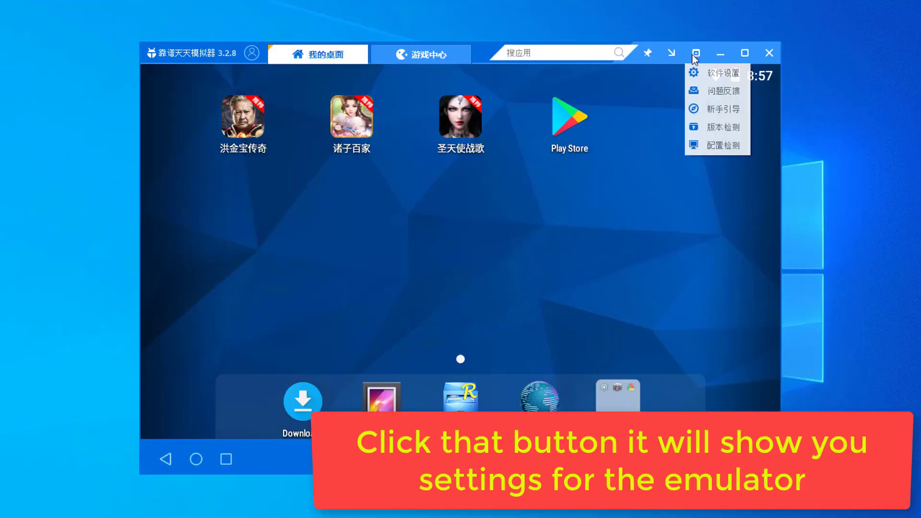
click(699, 75)
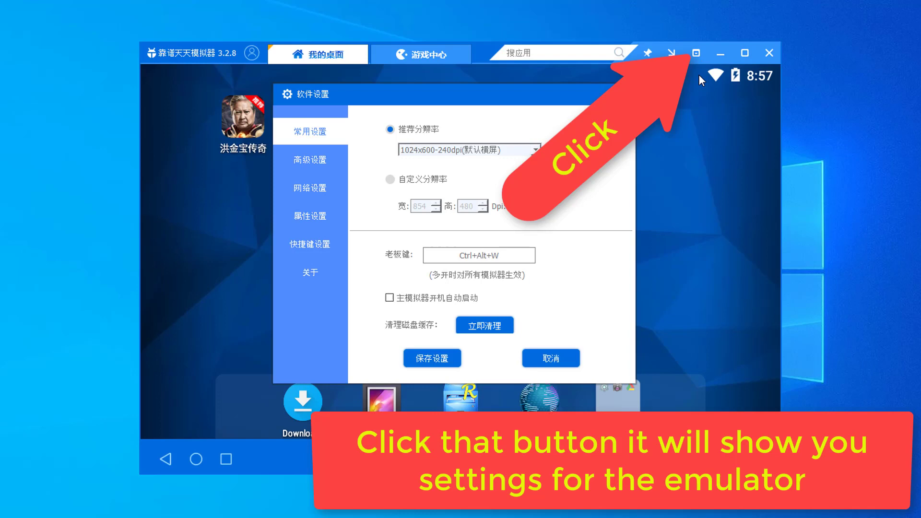
click(459, 152)
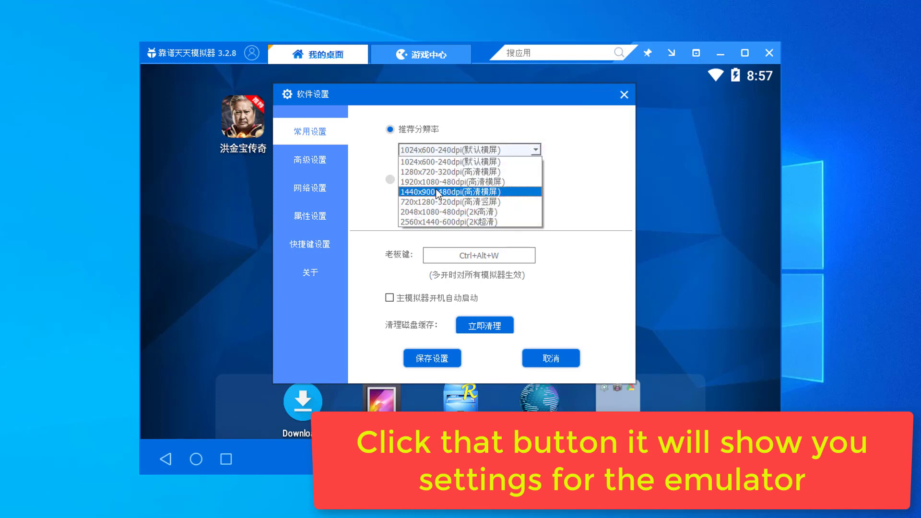
click(444, 171)
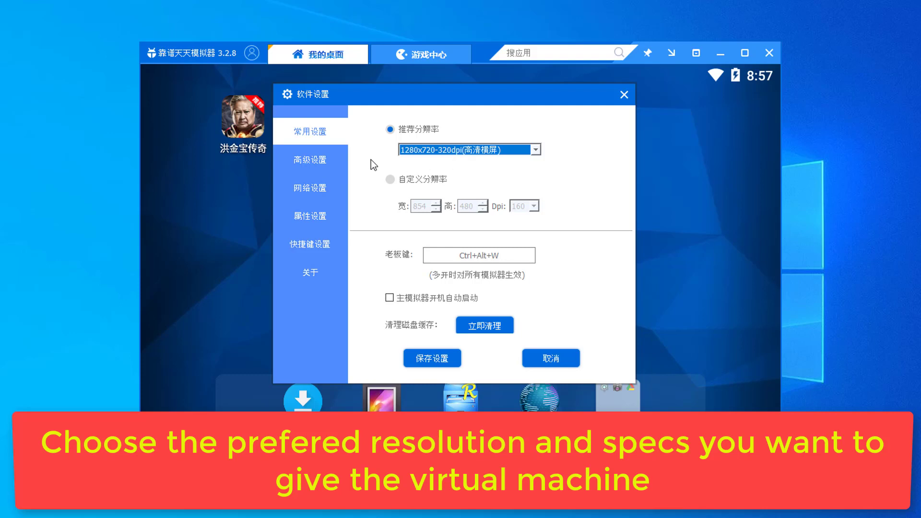
- In the advanced settings, give the emulator a custom 4096 MB of memory and 4 CPU cores, and set the frame rate to 30
click(420, 143)
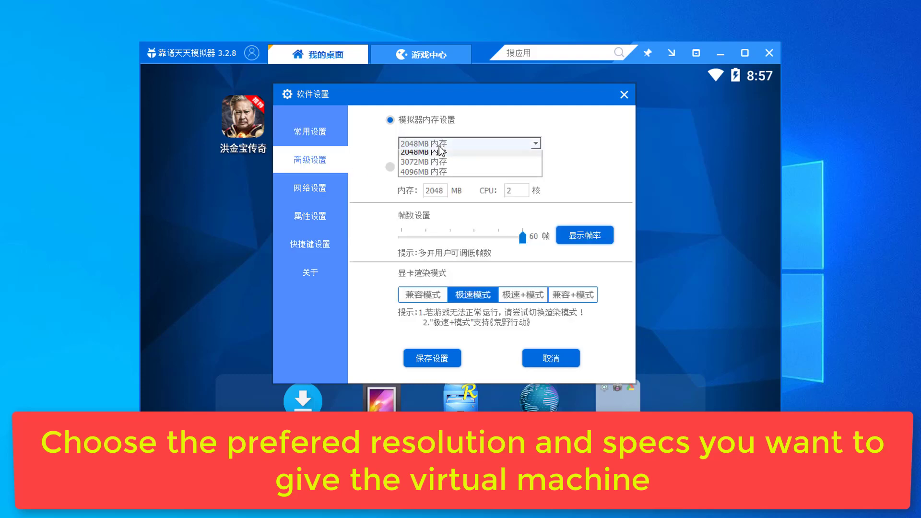
click(434, 187)
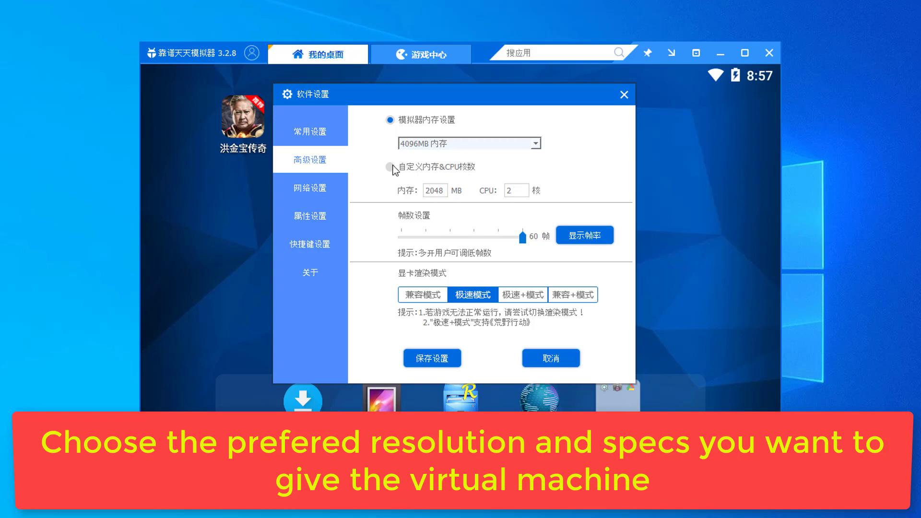
click(392, 167)
double_click(438, 190)
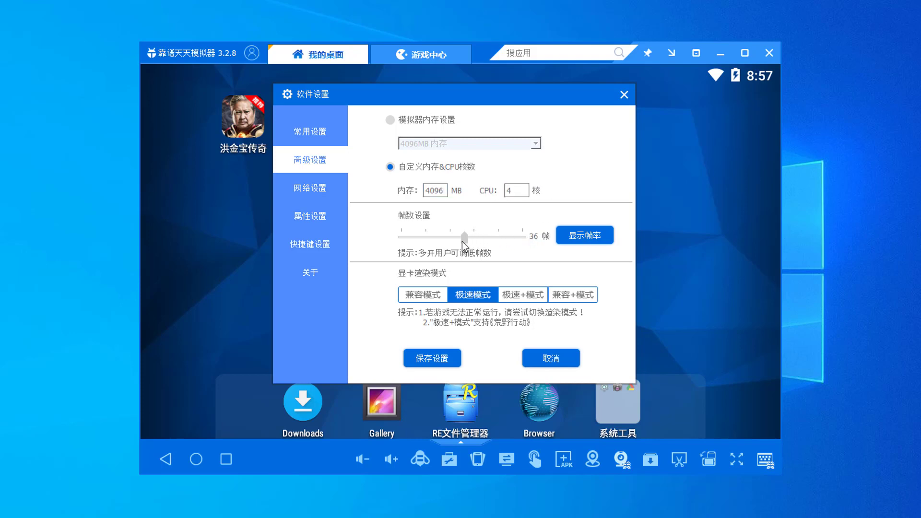
drag(461, 241, 449, 244)
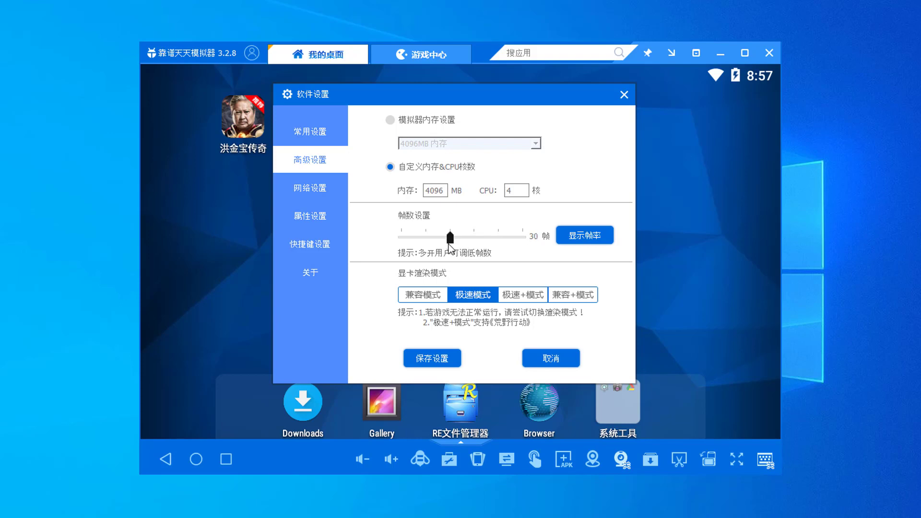
- Look through the network, device property, shortcut key and About pages of the software settings, including the preset device models
click(324, 192)
click(319, 217)
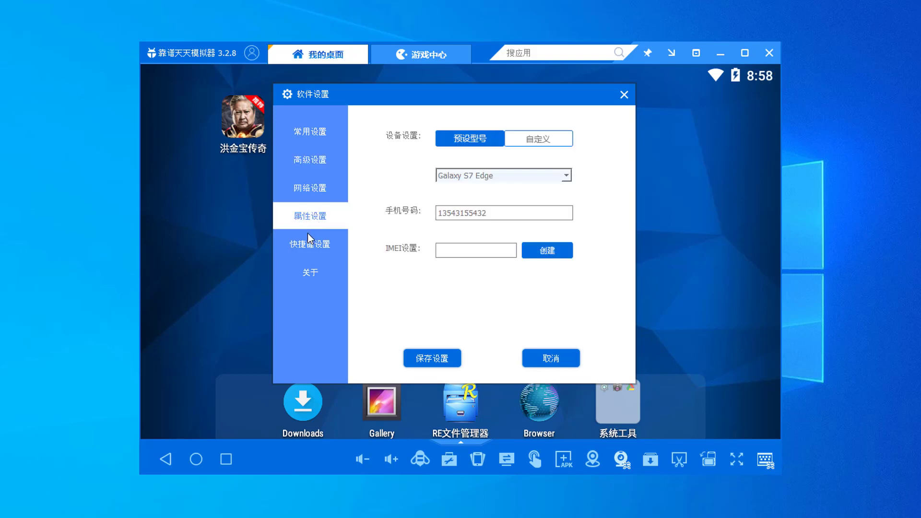
click(498, 174)
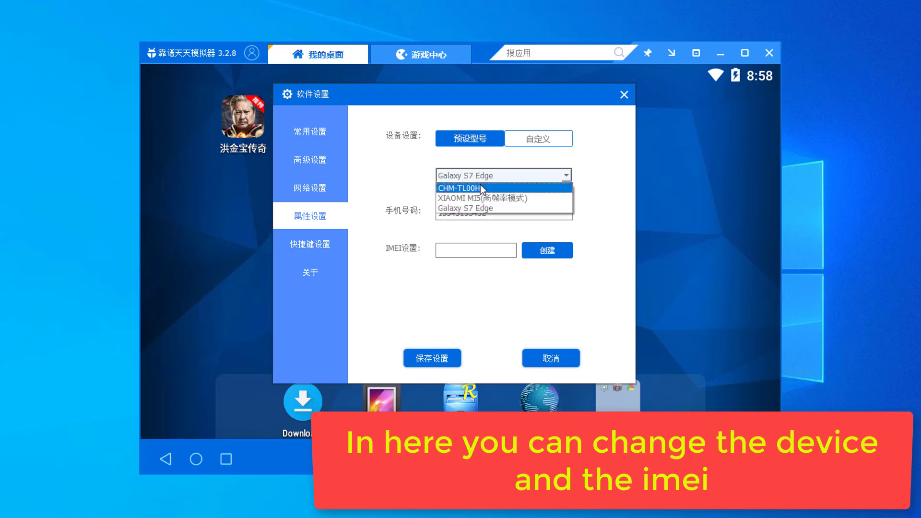
click(408, 170)
click(315, 242)
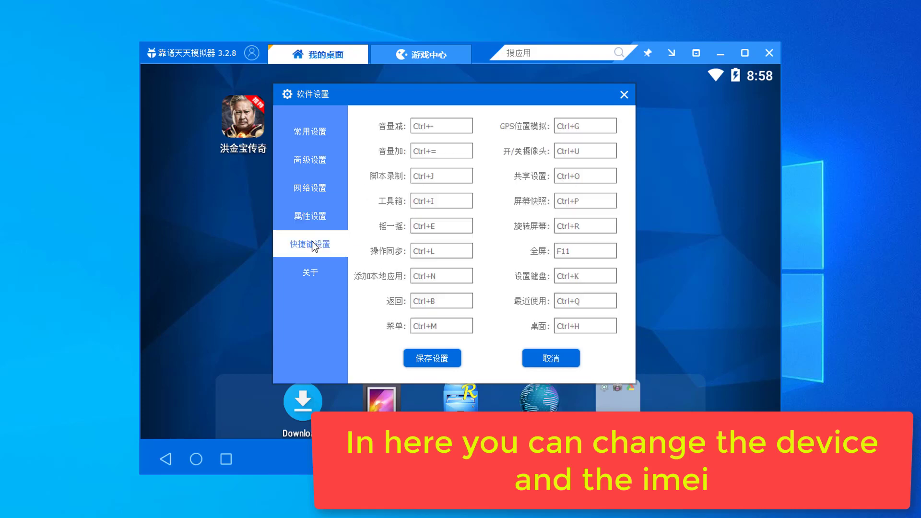
click(305, 271)
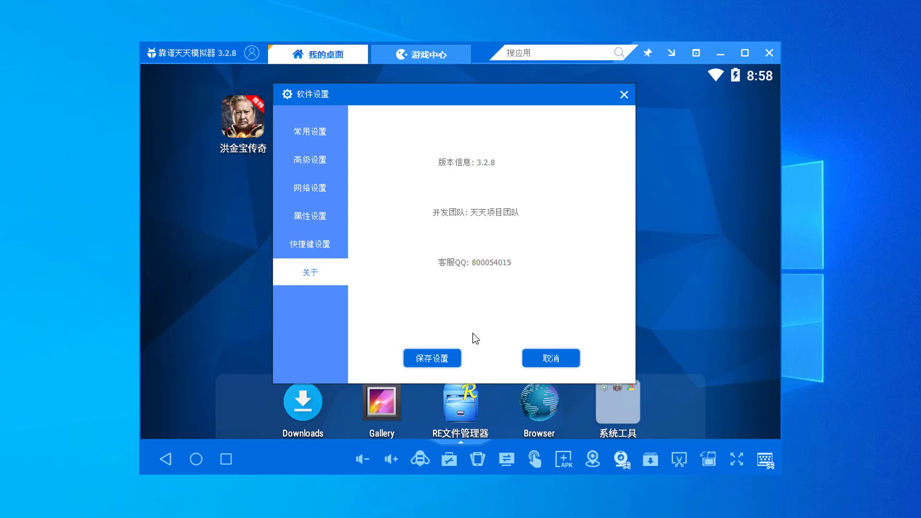
- Save the settings with an immediate emulator restart, and exit the emulator once it has reloaded
click(446, 359)
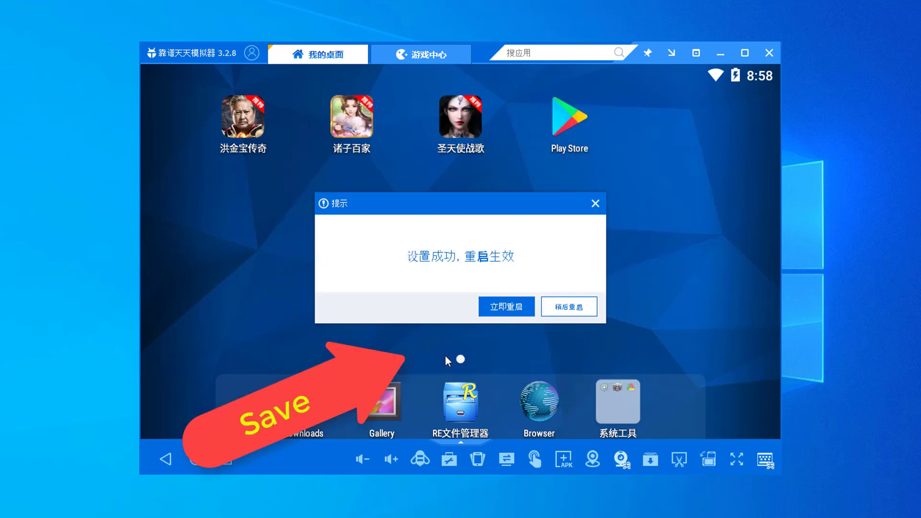
click(505, 305)
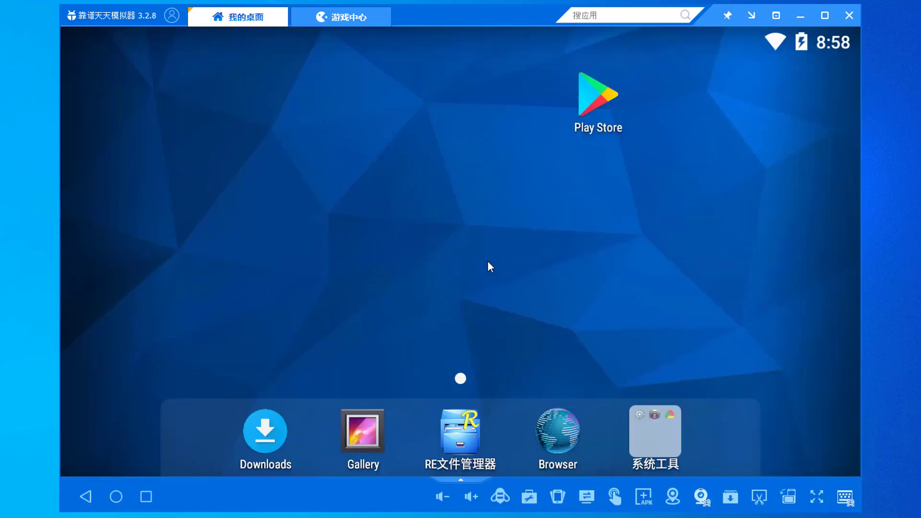
click(842, 21)
click(505, 306)
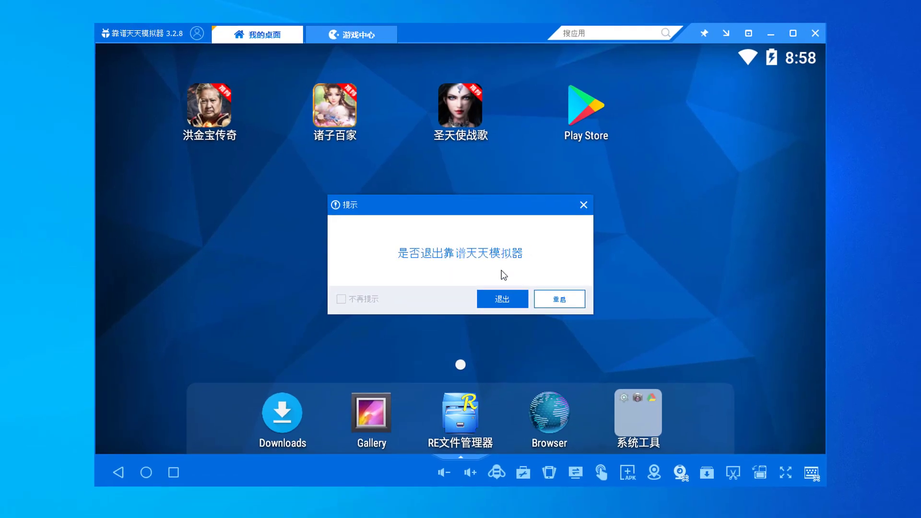